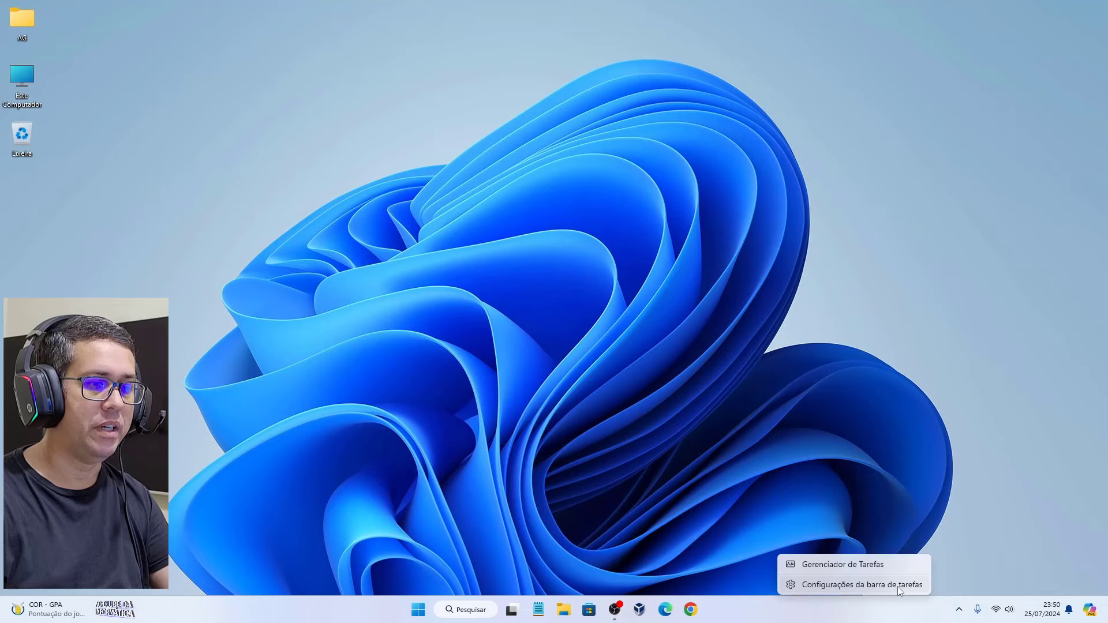
Step: Open the Windows Update history from the taskbar settings and look through the installed quality updates
left_click(898, 586)
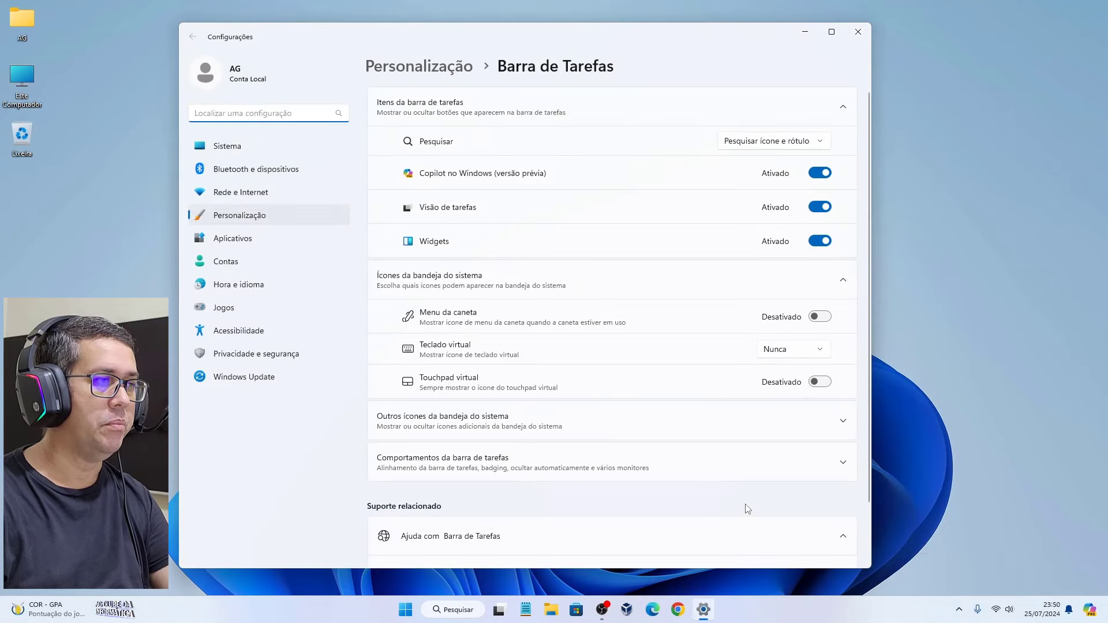
left_click(238, 380)
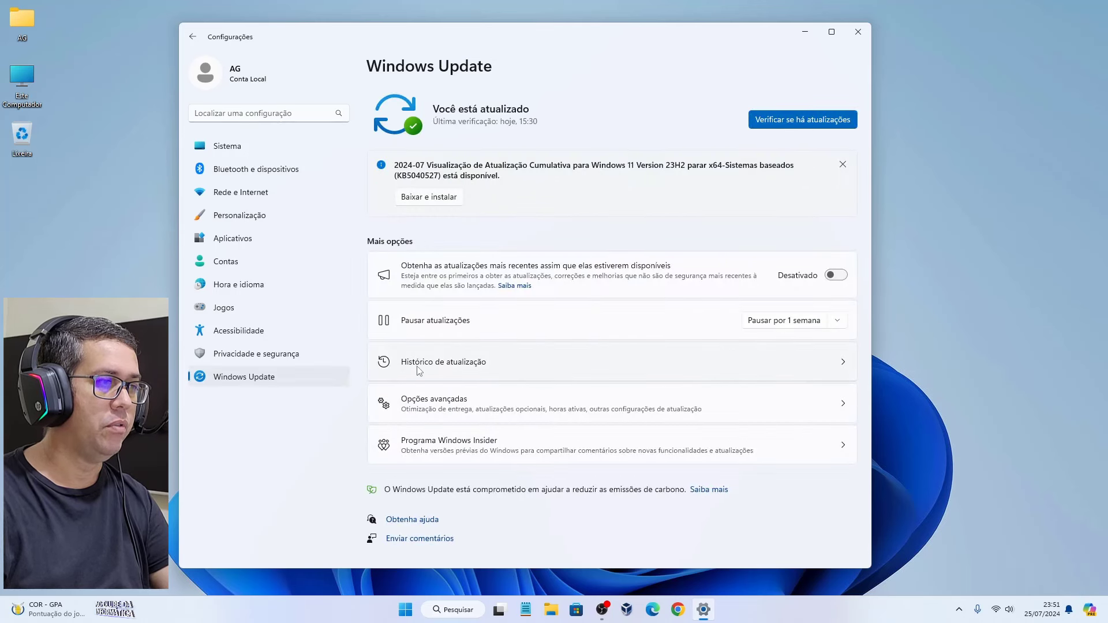
left_click(483, 365)
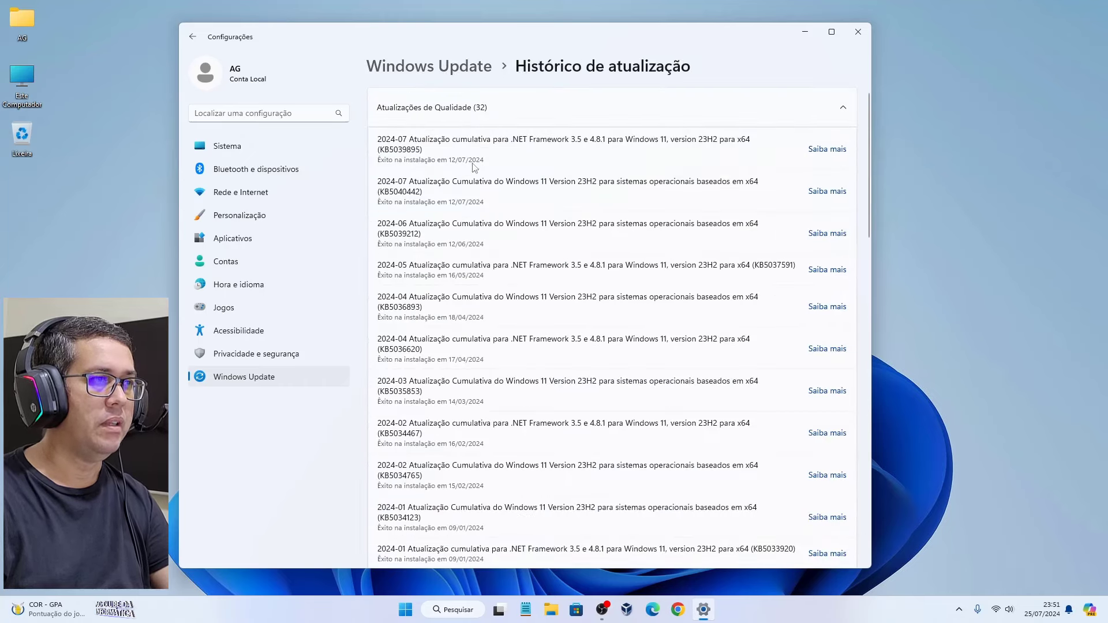
scroll(587, 335, "down", 15)
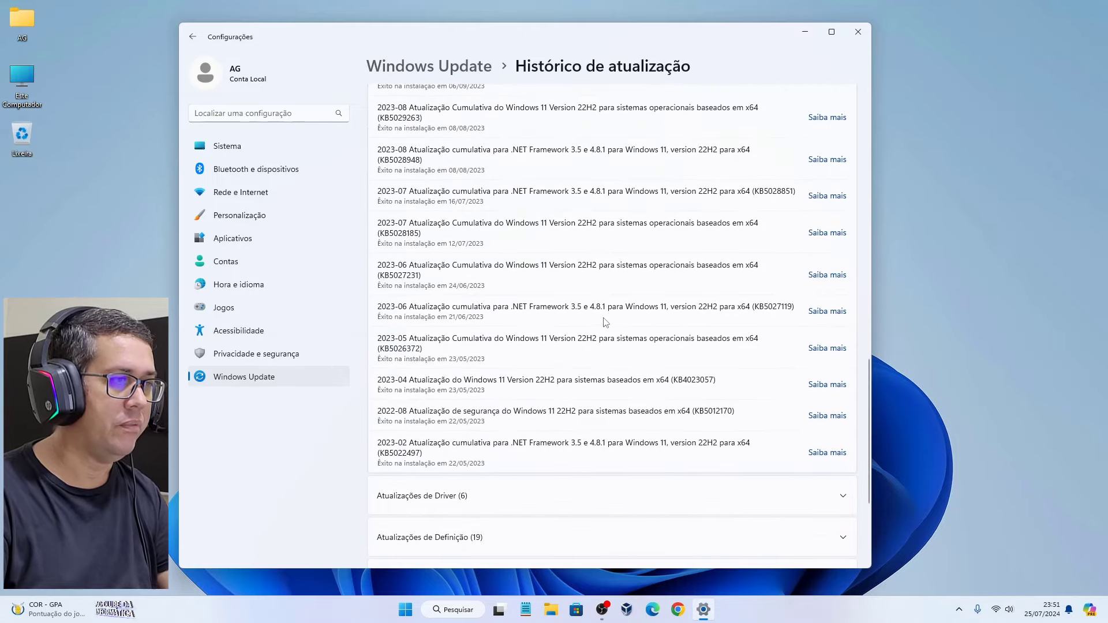
scroll(603, 316, "down", 3)
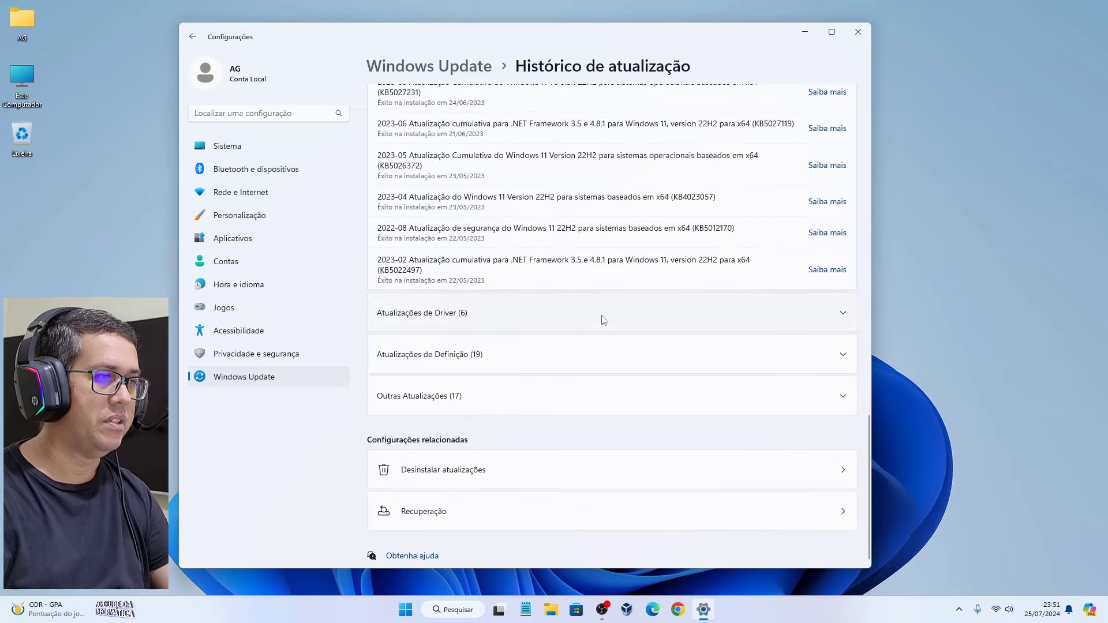
scroll(600, 315, "up", 2)
scroll(595, 314, "up", 15)
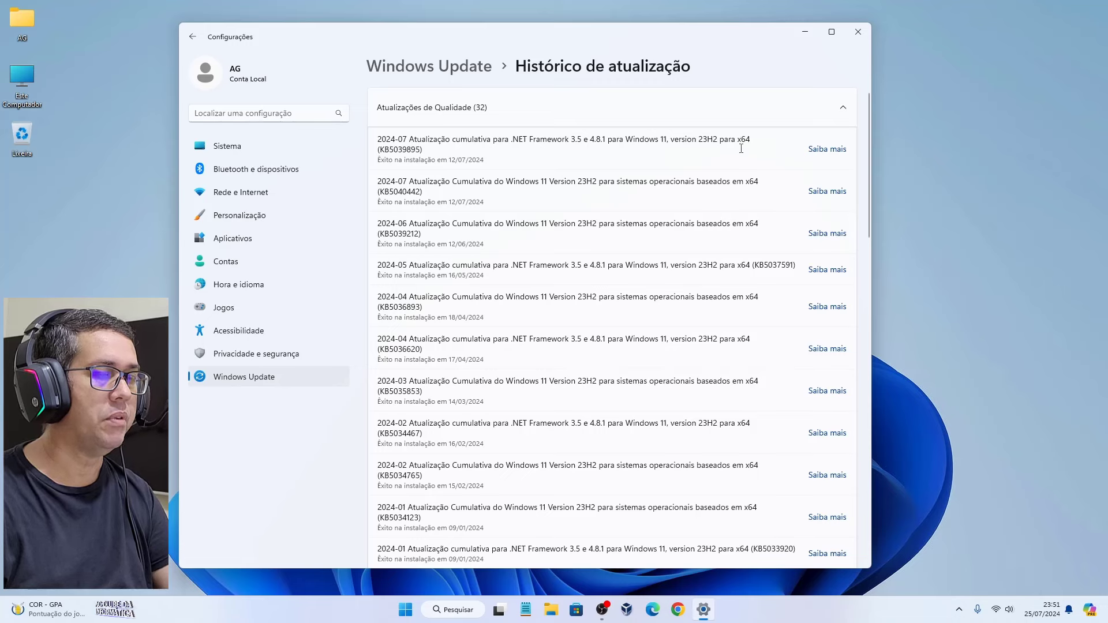
Step: Read the Microsoft support article for the 2024-07 .NET Framework update KB5039895, and close the browser
left_click(825, 149)
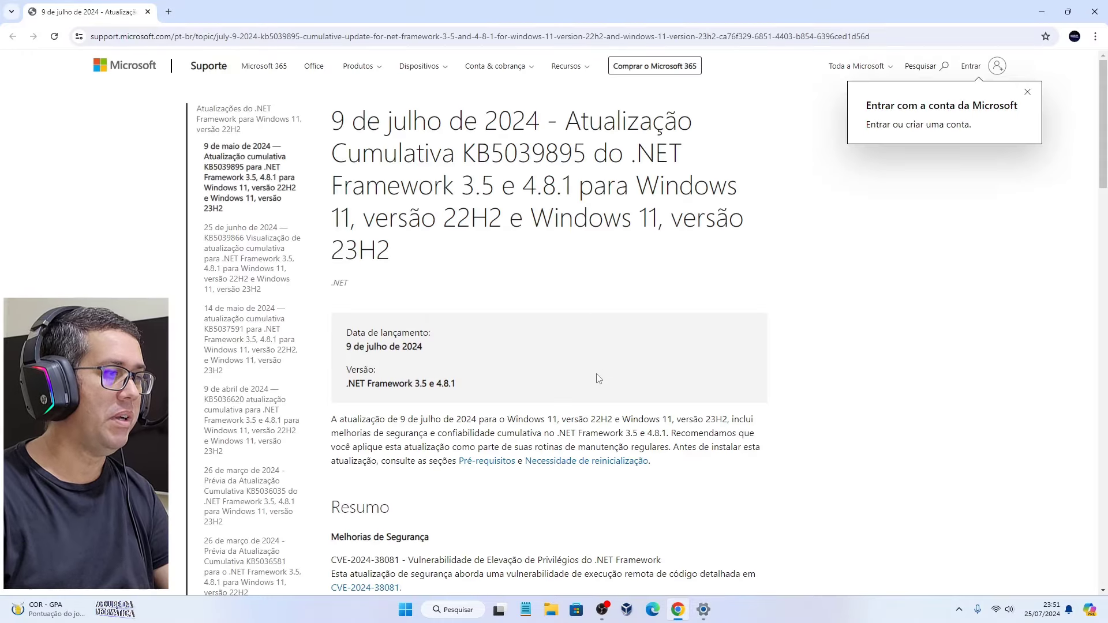
scroll(635, 289, "down", 14)
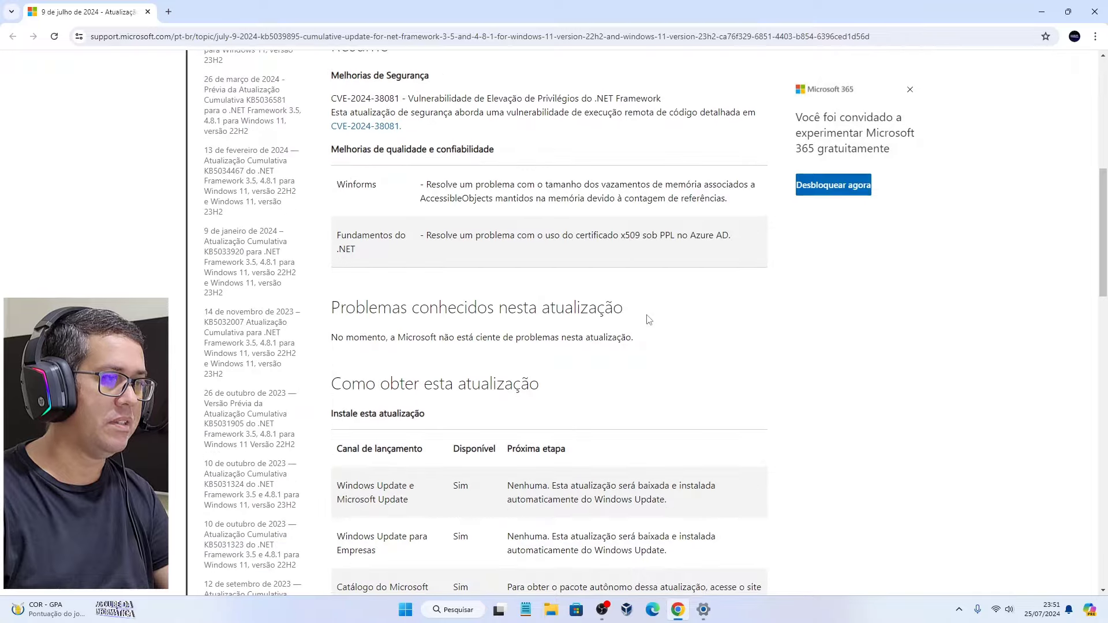
scroll(648, 315, "down", 13)
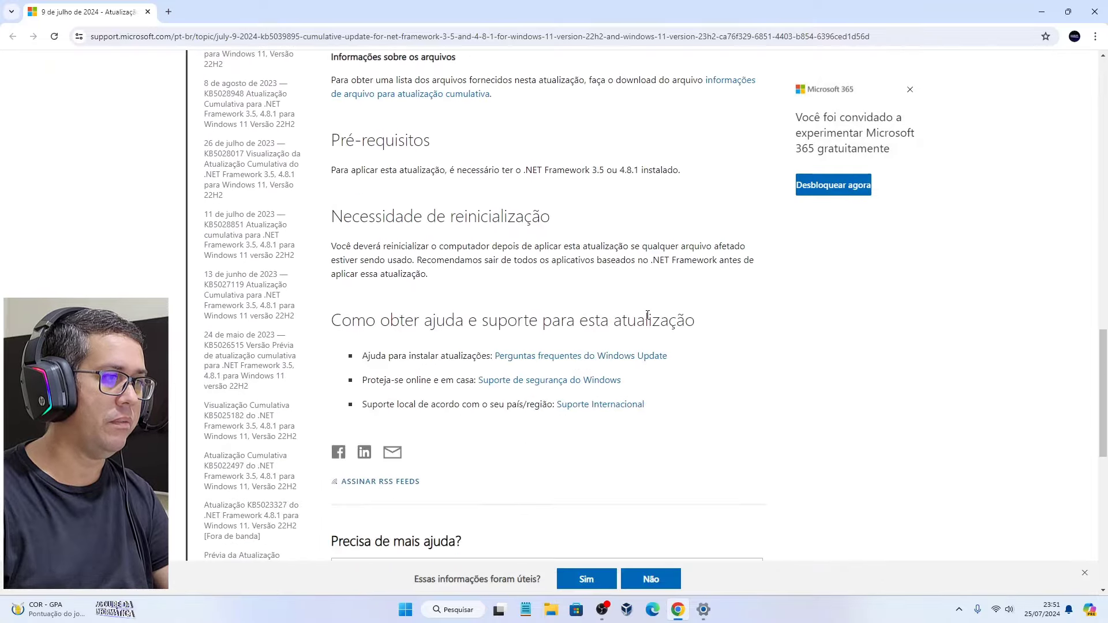
scroll(648, 319, "down", 3)
scroll(648, 319, "up", 15)
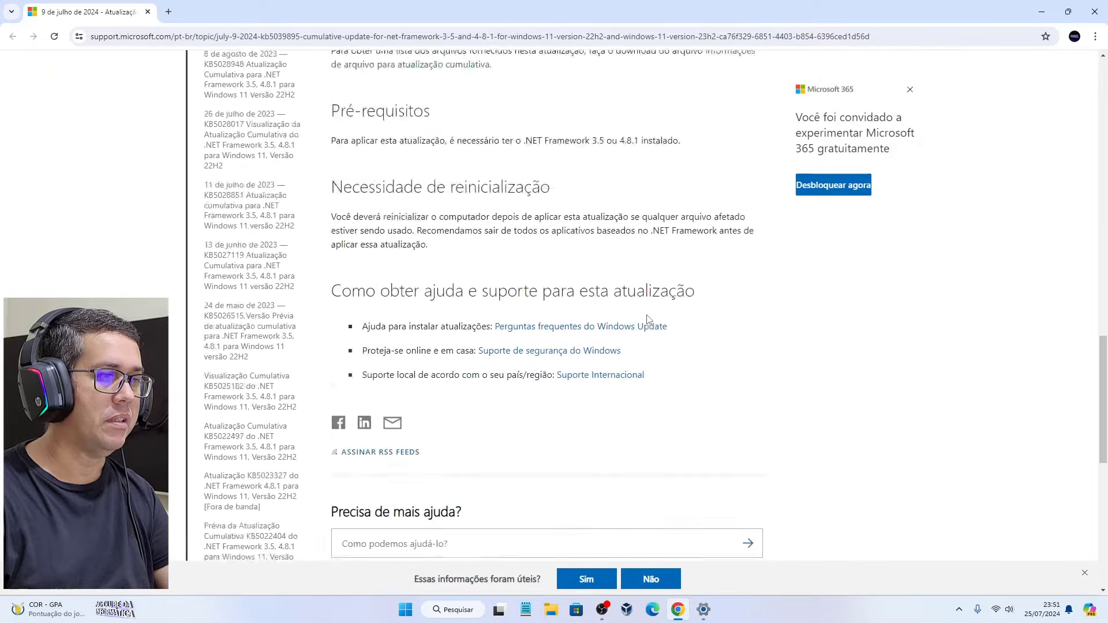
scroll(648, 319, "up", 2)
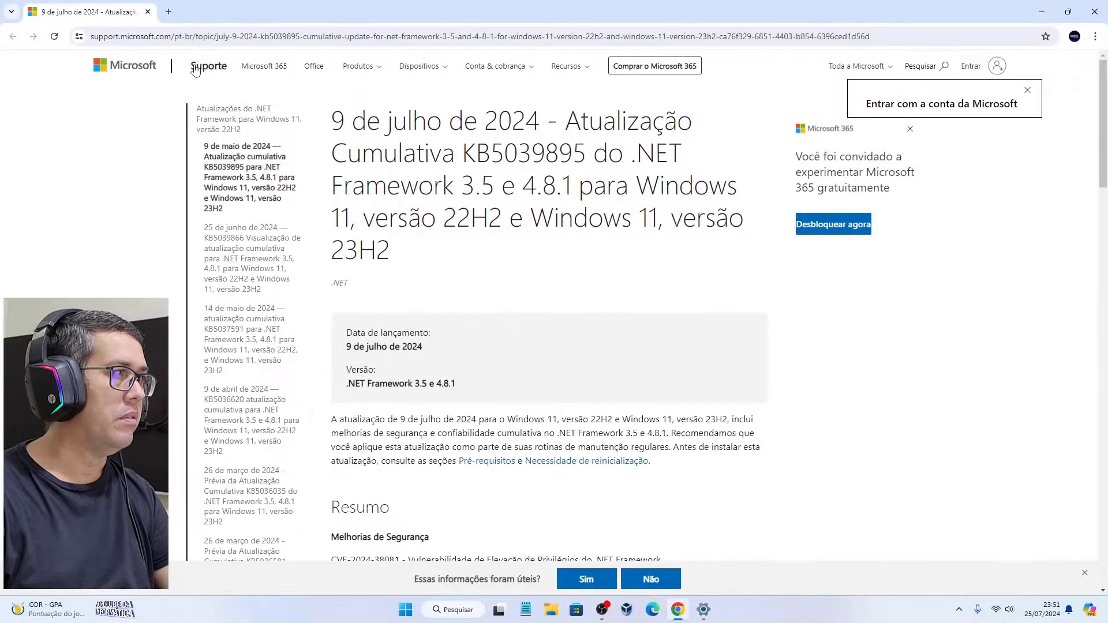
left_click(1096, 13)
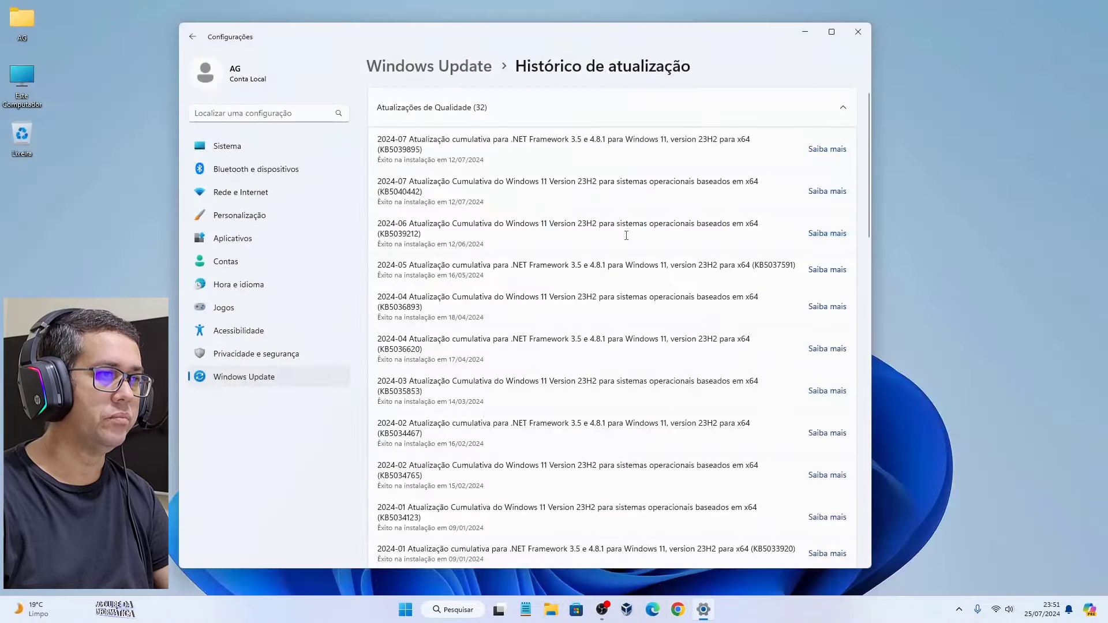
Step: Expand the driver updates in the update history, review them, and collapse the list
scroll(626, 235, "down", 10)
scroll(627, 235, "down", 12)
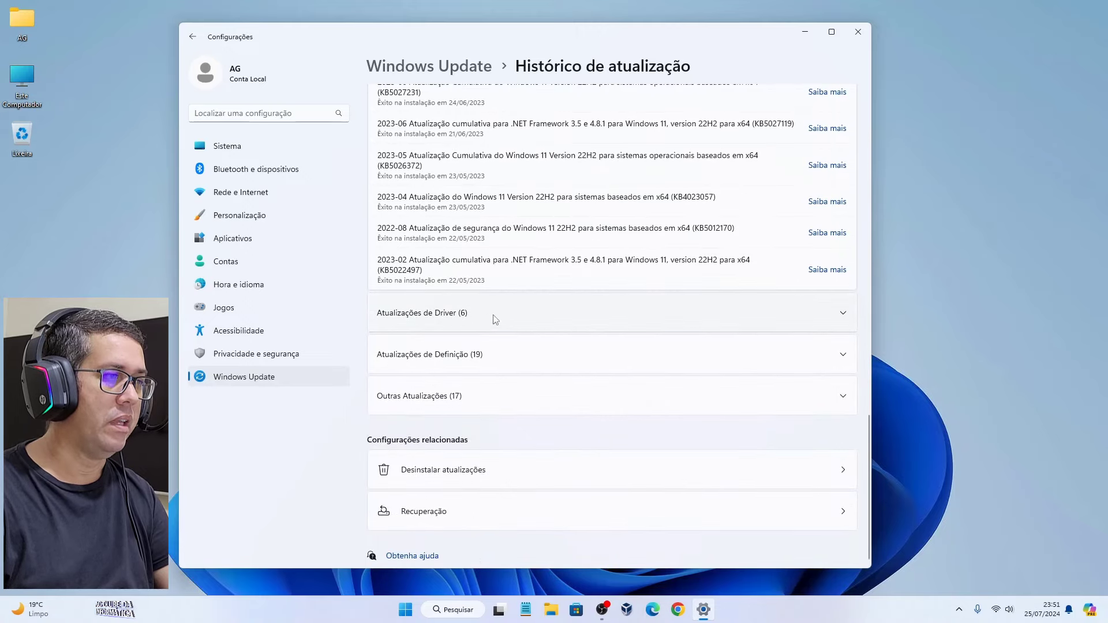
left_click(430, 315)
scroll(643, 335, "down", 5)
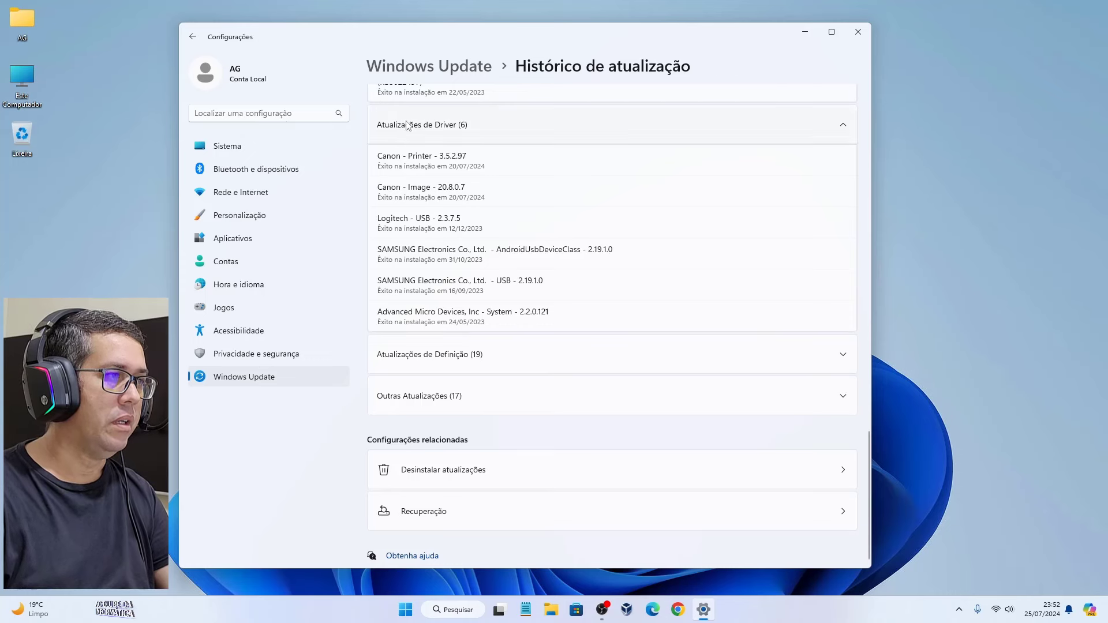
left_click(439, 124)
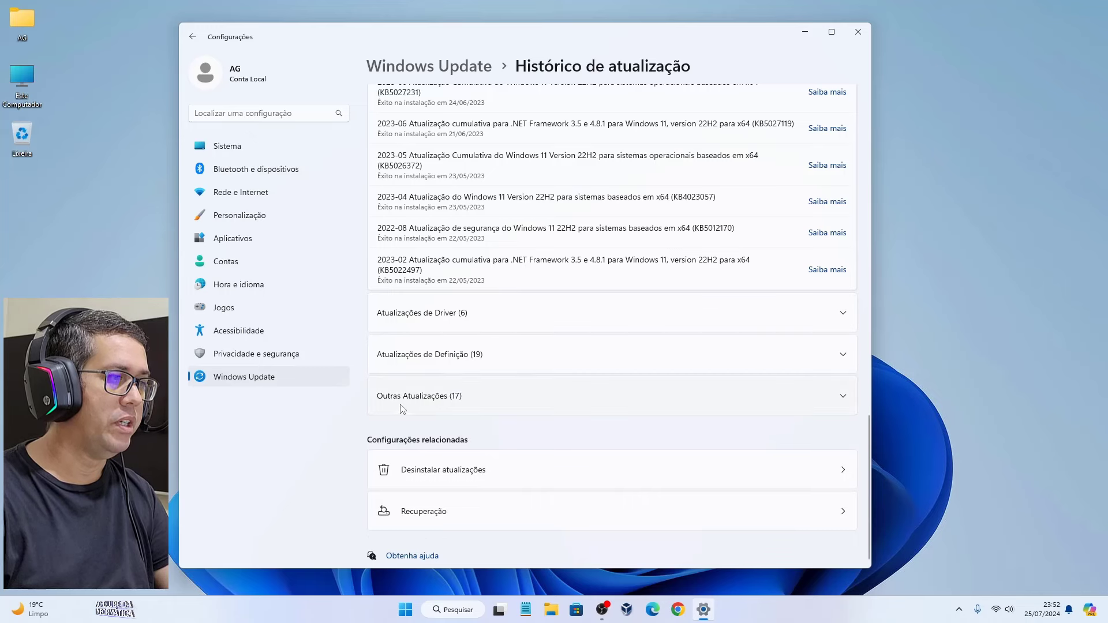
Step: Expand Outras Atualizações in the update history and look through its entries and the older quality updates
left_click(441, 398)
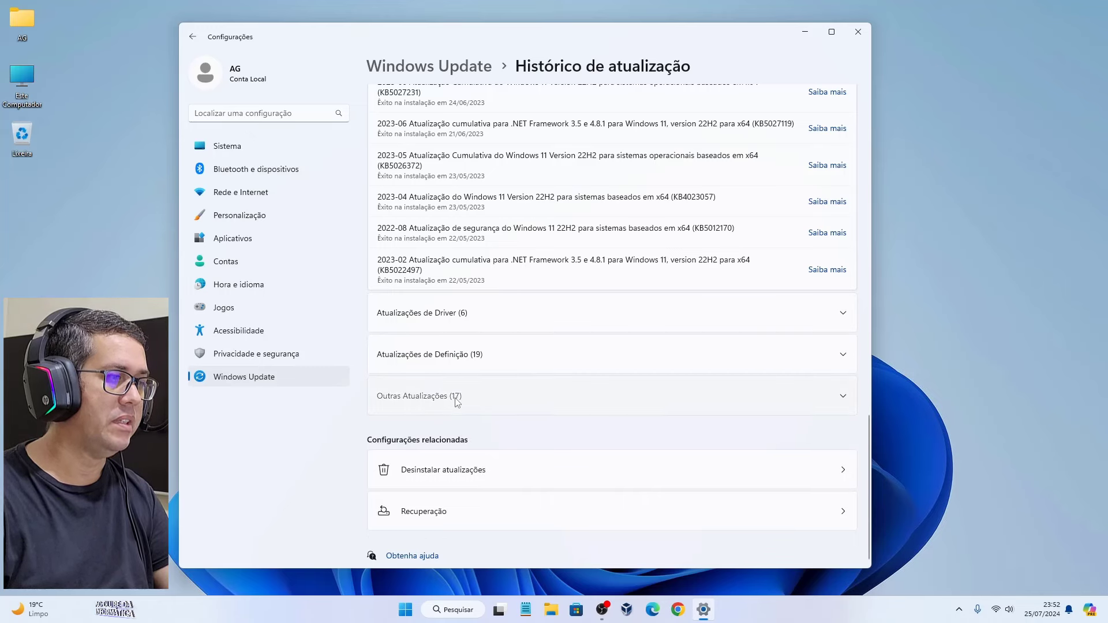
scroll(488, 381, "down", 3)
scroll(506, 364, "down", 3)
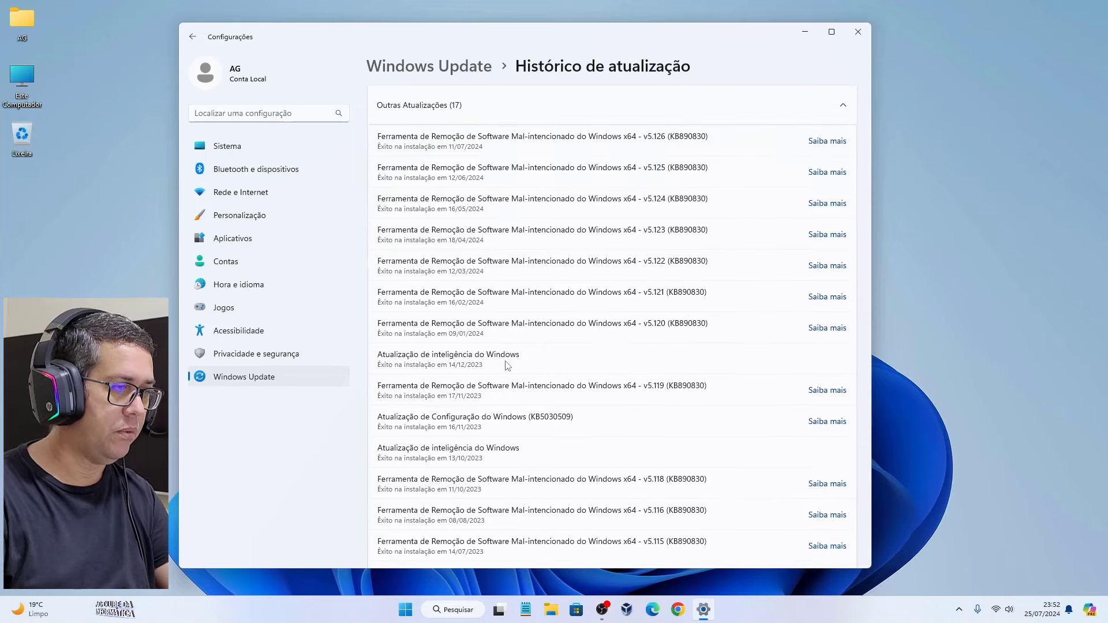
scroll(770, 299, "up", 6)
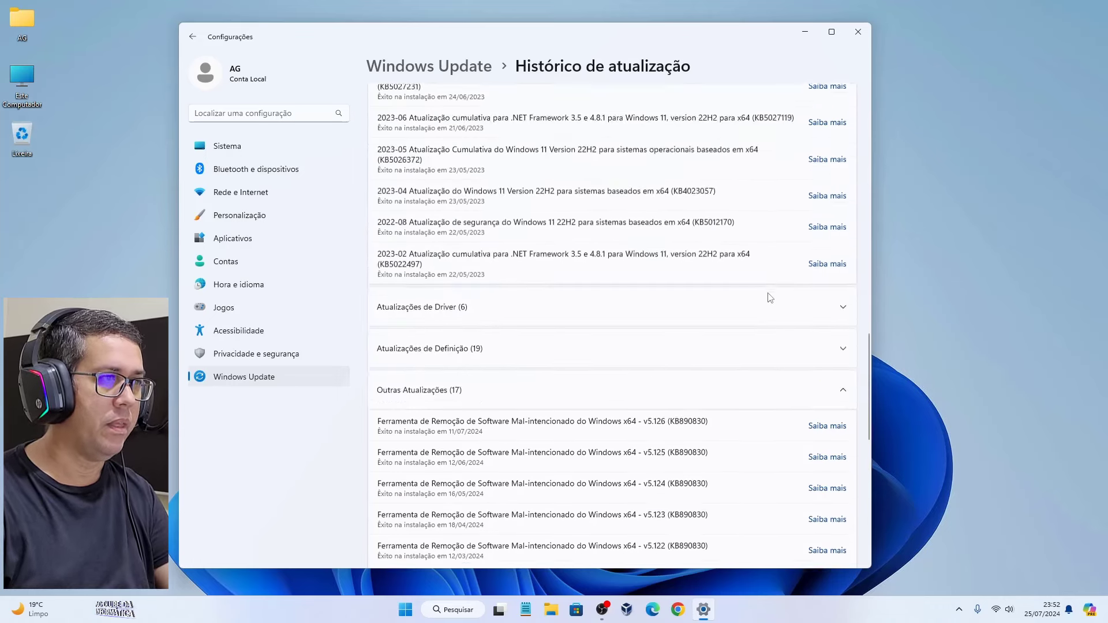
scroll(770, 298, "up", 15)
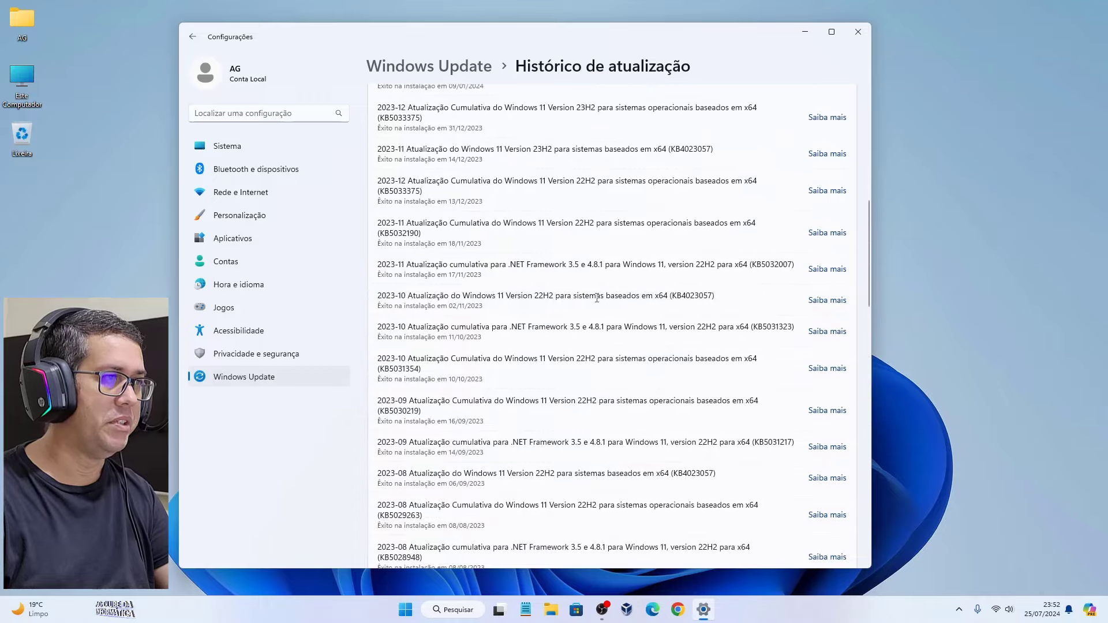
scroll(598, 302, "up", 2)
scroll(597, 299, "down", 15)
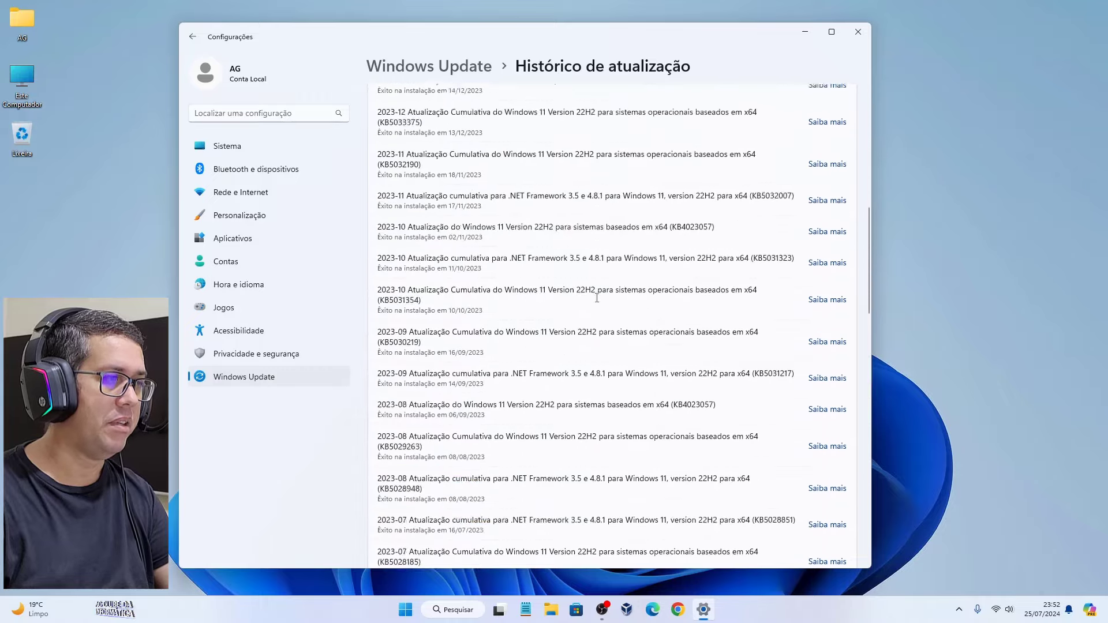
scroll(597, 297, "down", 4)
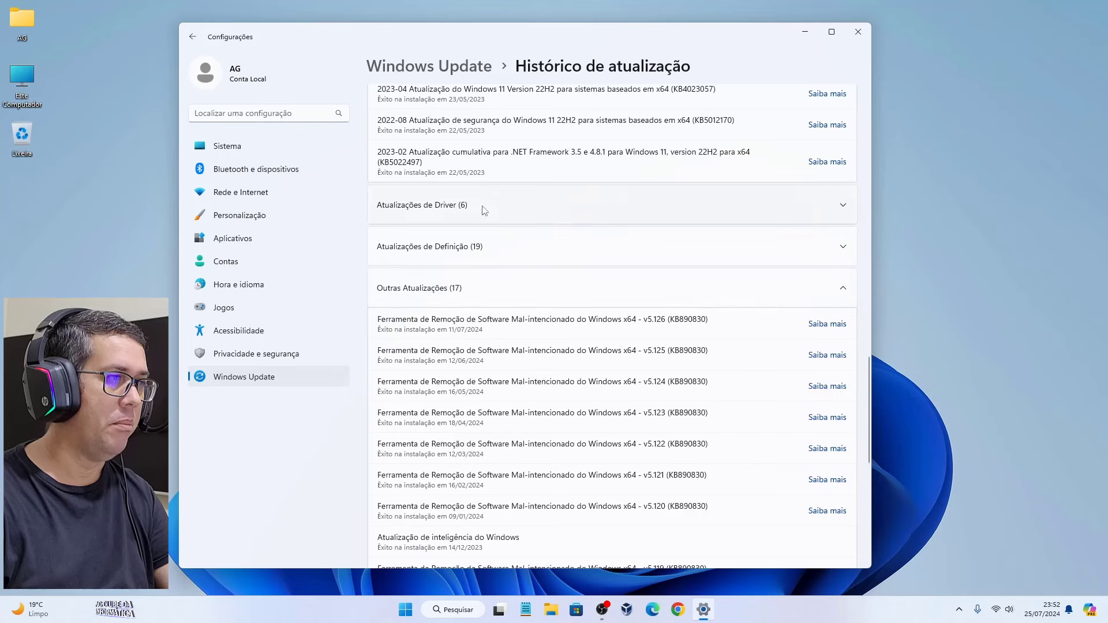
Step: Check the driver updates once more and collapse both that list and Outras Atualizações
left_click(423, 207)
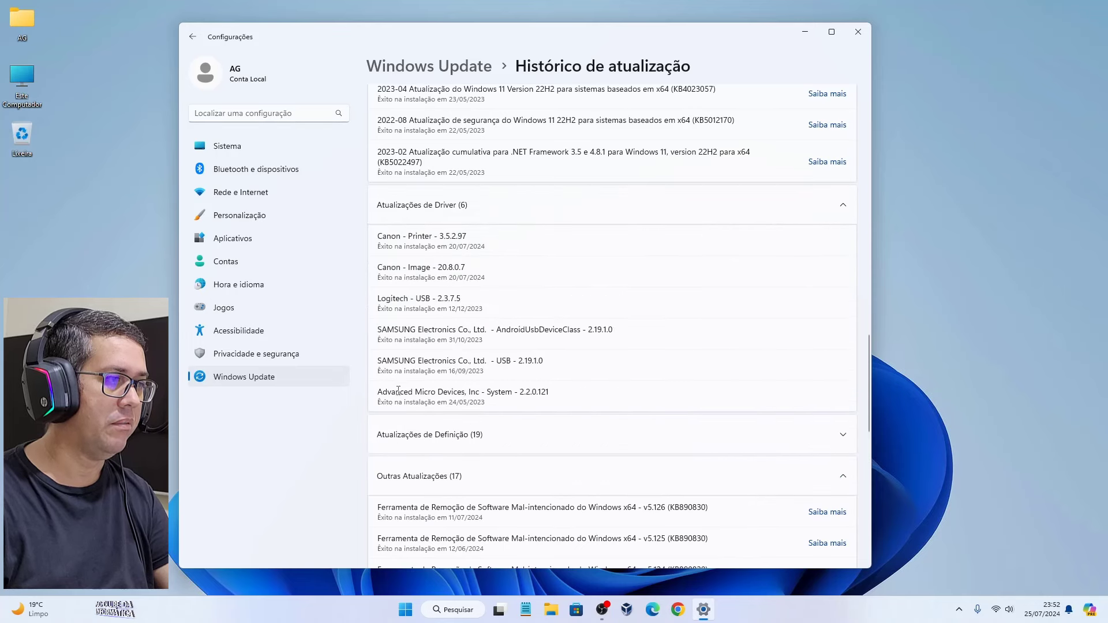
left_click(516, 210)
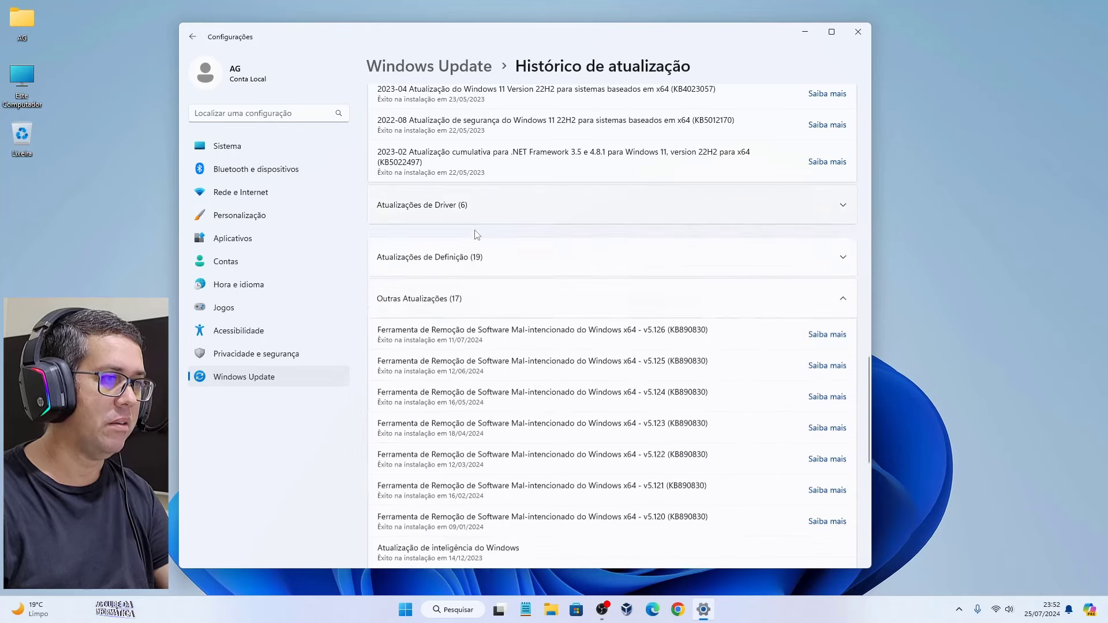
left_click(444, 290)
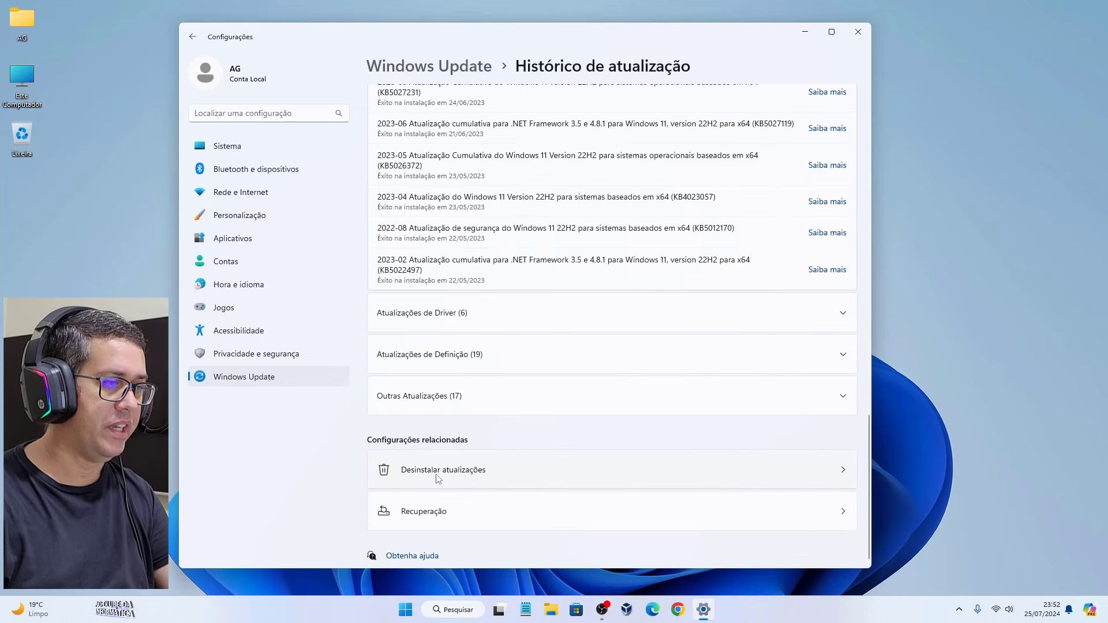
Step: View which updates can be uninstalled, and return to the main Windows Update page
left_click(478, 476)
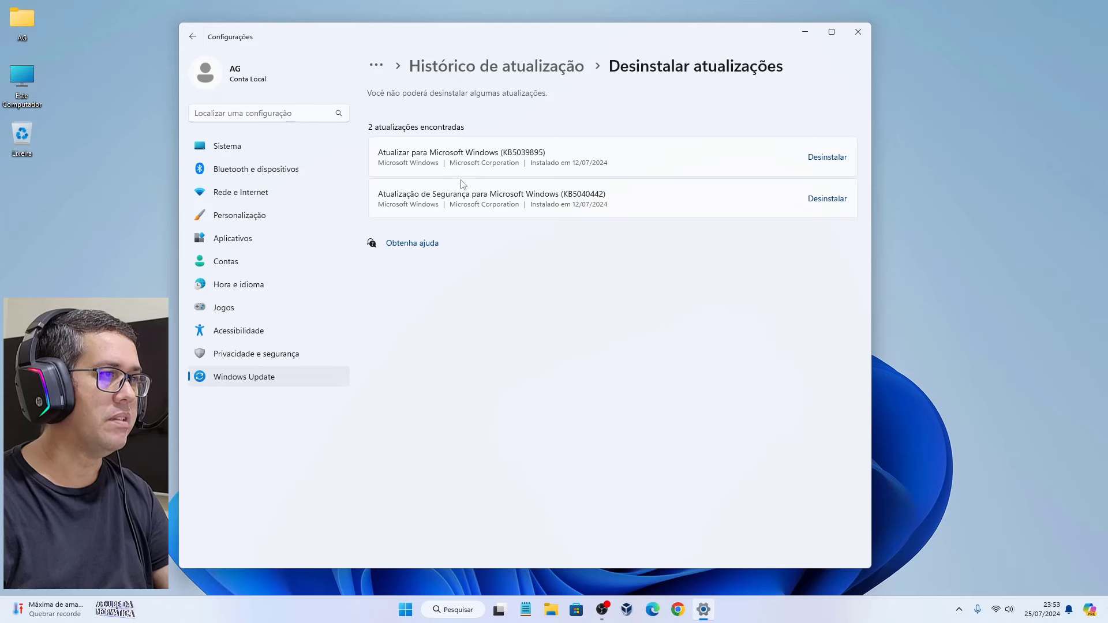
left_click(192, 37)
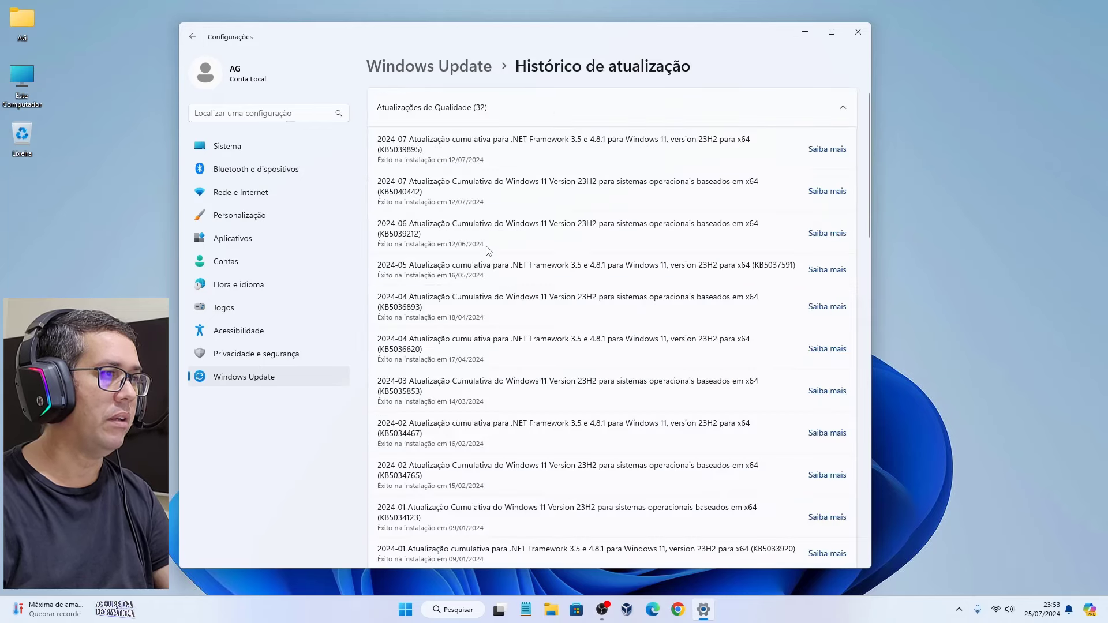
left_click(192, 36)
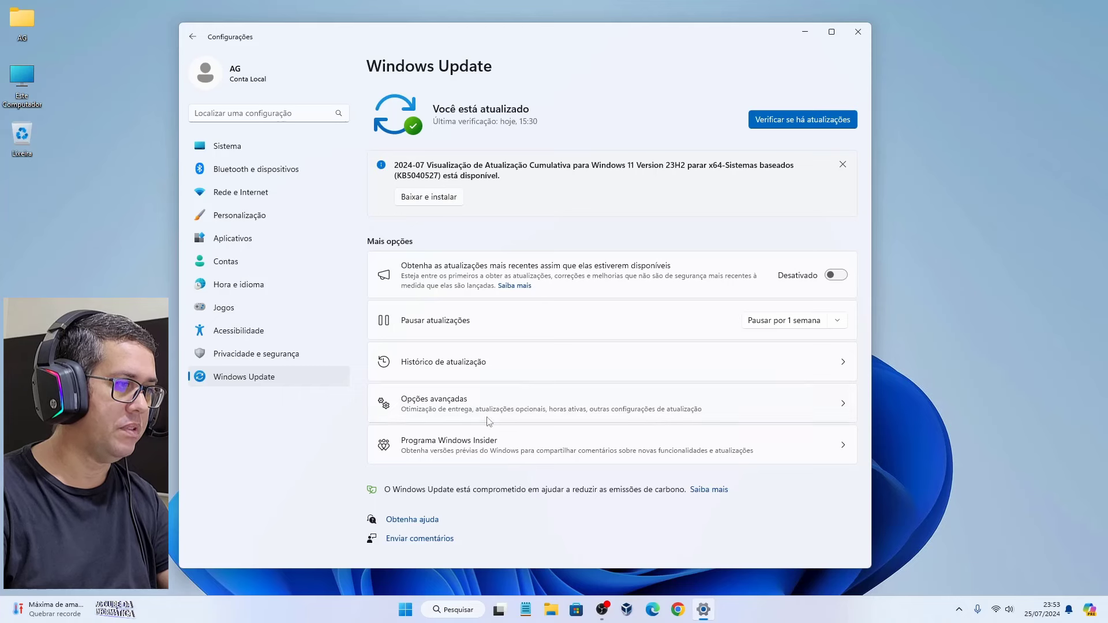
Step: Go to Recuperação through the Windows Update advanced options and start the Restaurar o PC wizard
left_click(450, 407)
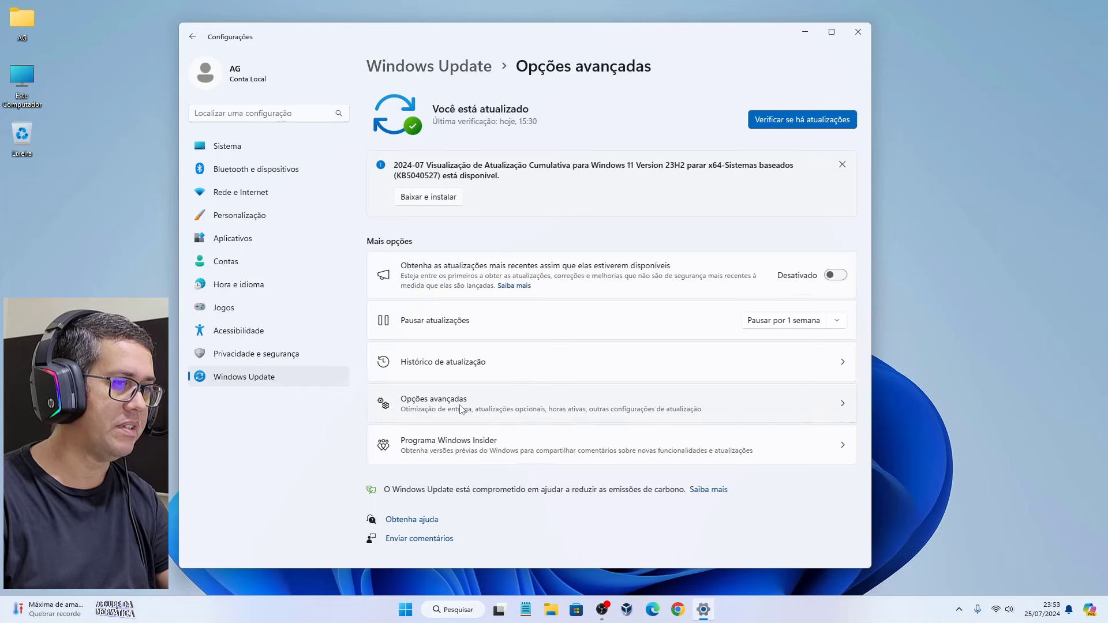
left_click(444, 430)
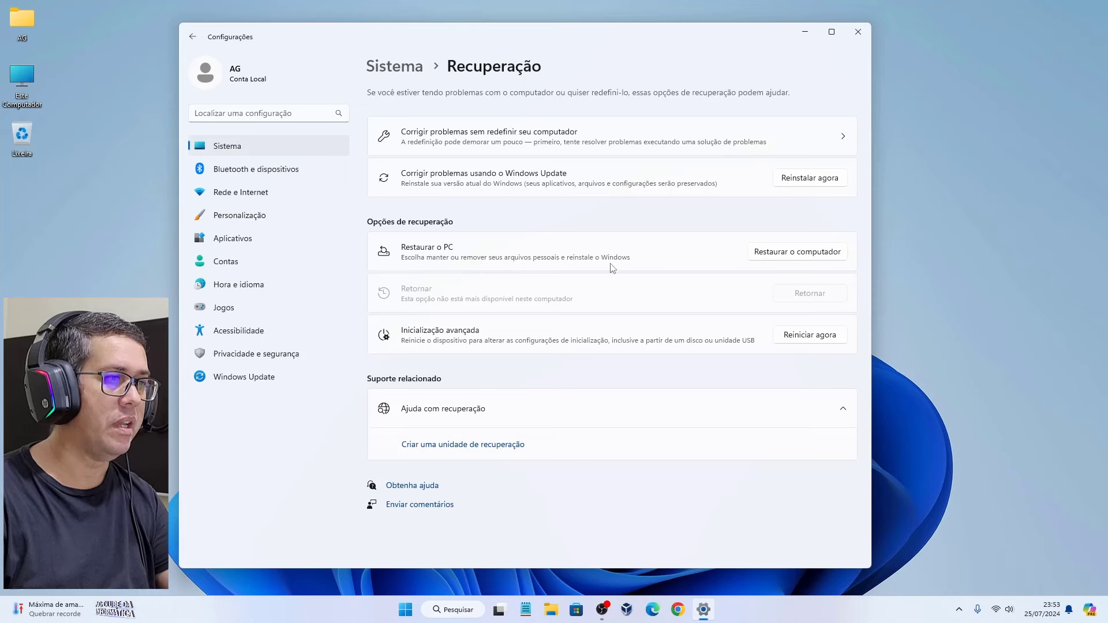
left_click(786, 254)
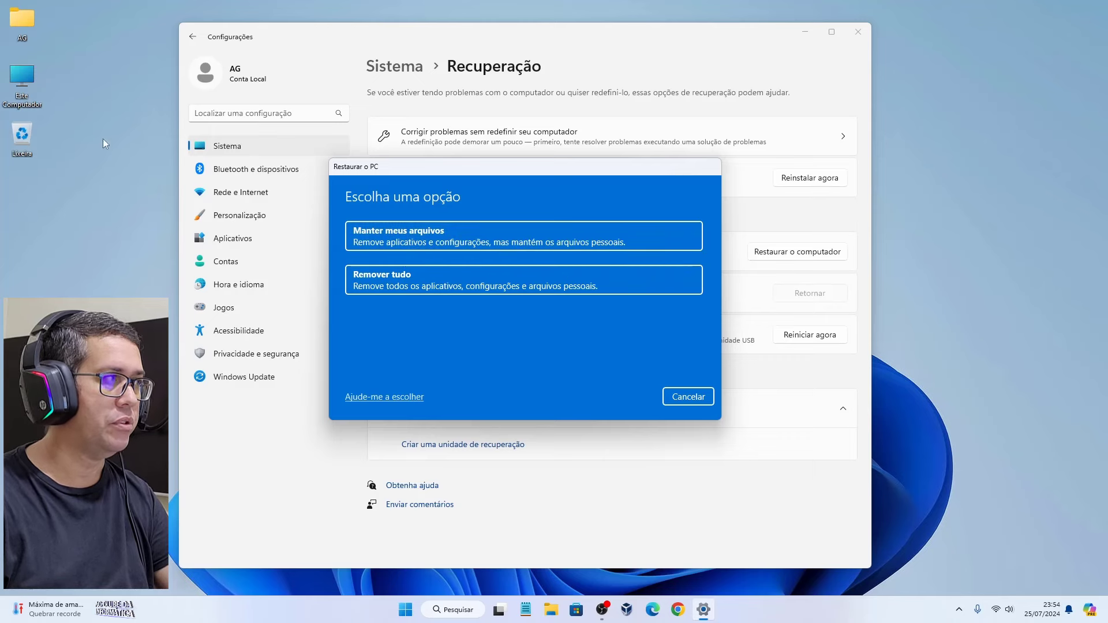
Step: Open the user folder on the desktop, point out the Documents, Downloads, Imagens and Vídeos folders, and close it
left_click(21, 23)
double_click(21, 21)
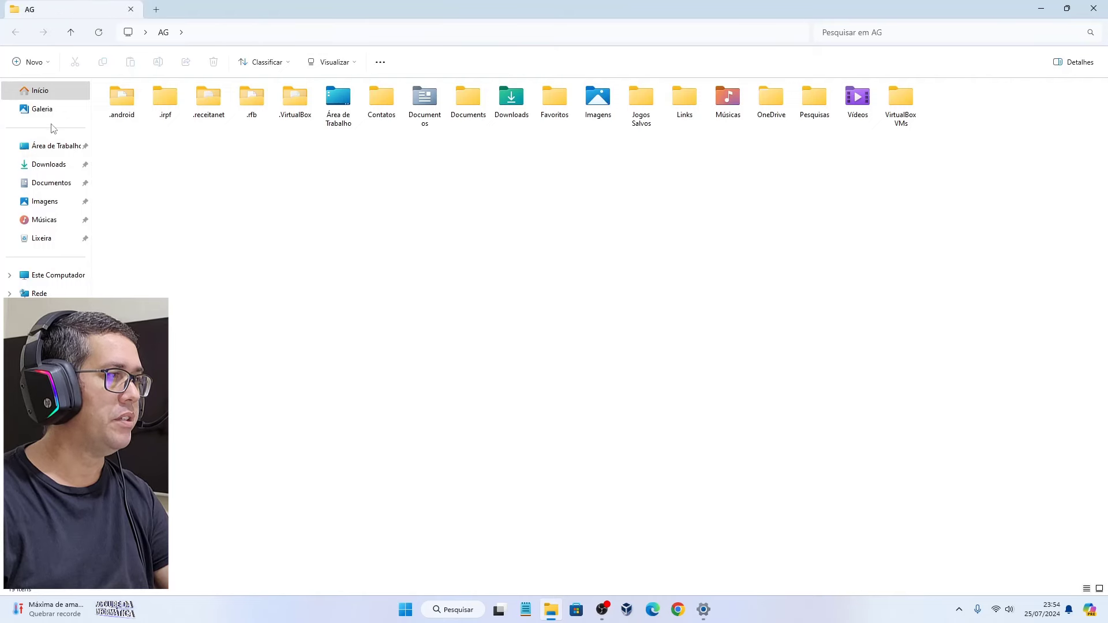
left_click(480, 109)
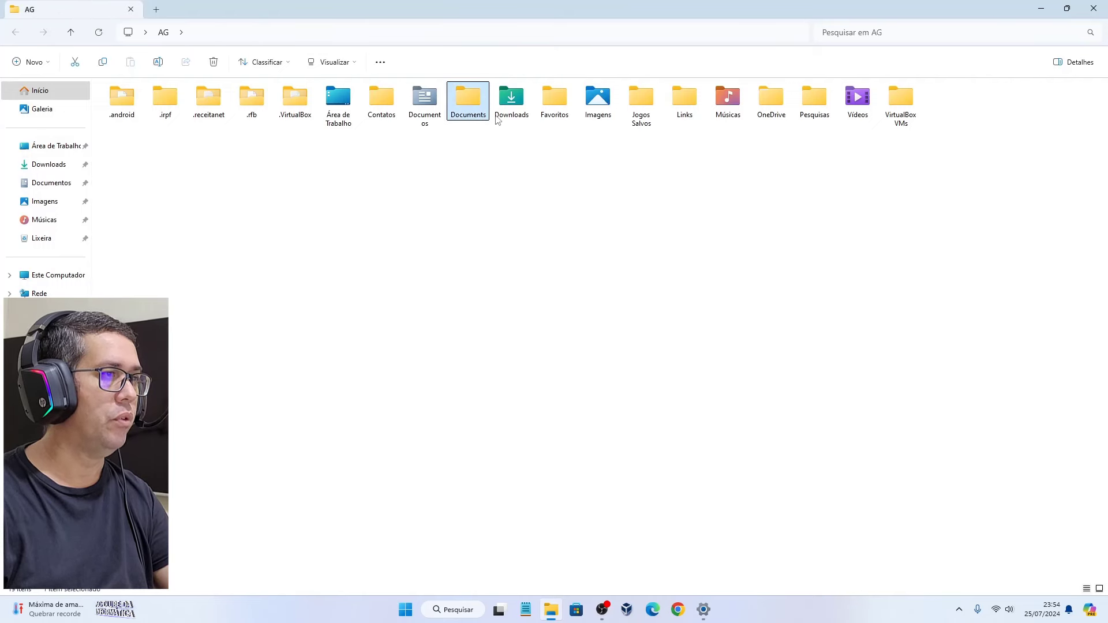
left_click(505, 106)
left_click(600, 116)
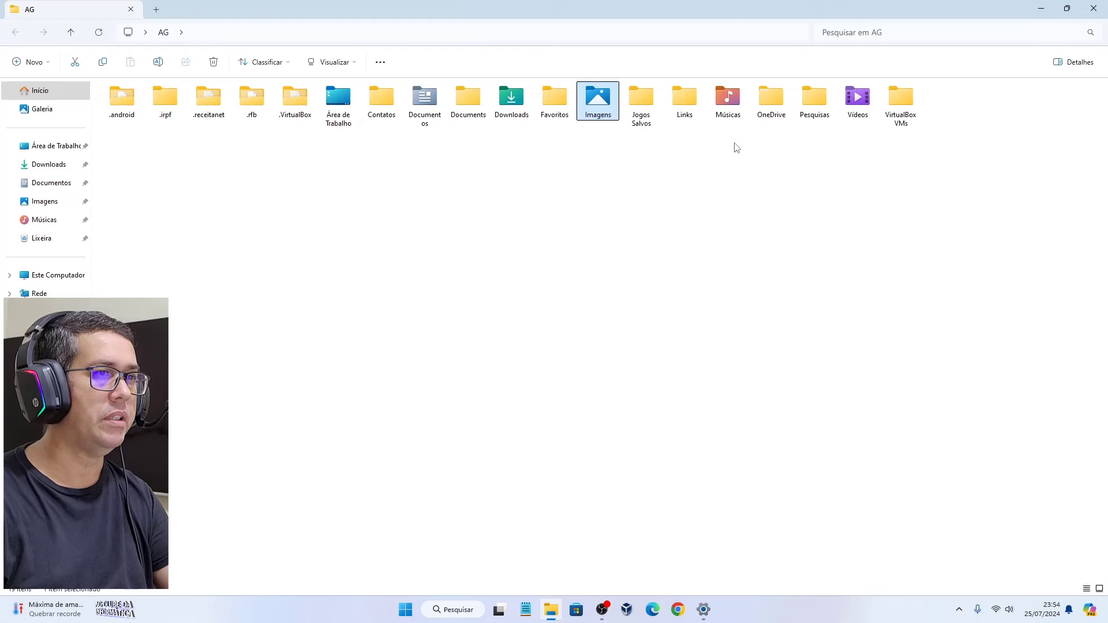
left_click(858, 101)
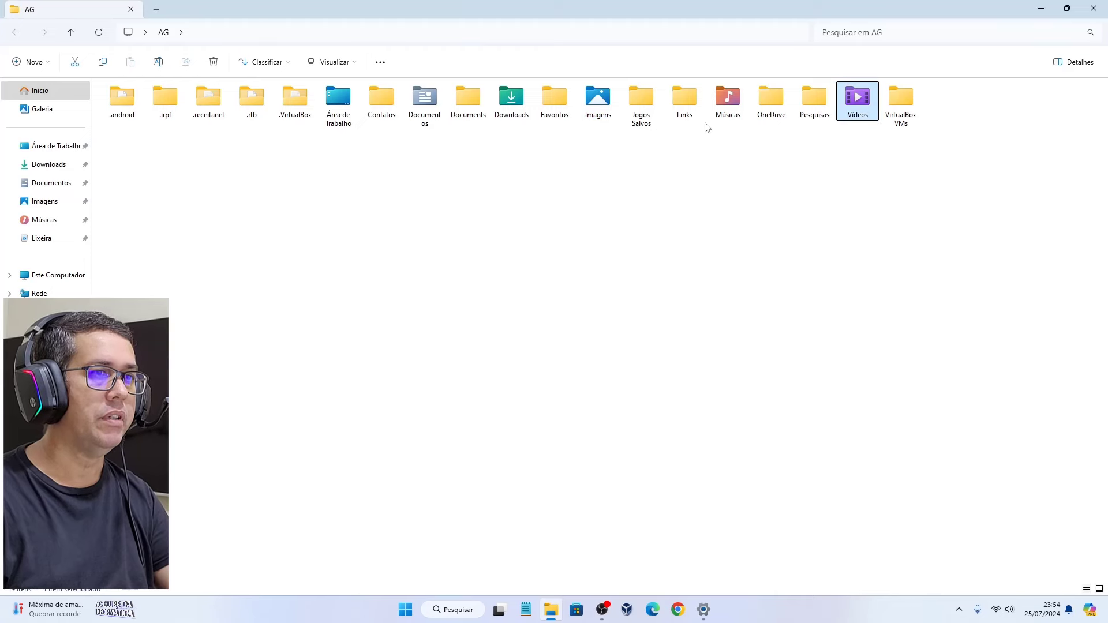
left_click(1098, 9)
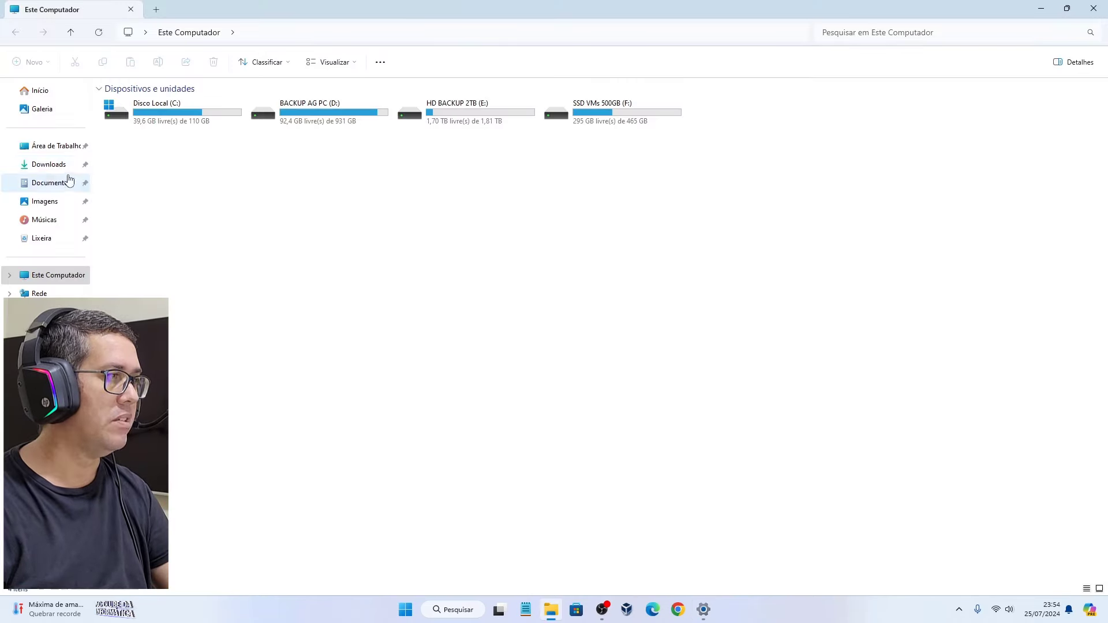
Step: Point out the Downloads folder from the Este Computador window and close that window to return to the reset wizard
left_click(48, 164)
left_click(1094, 8)
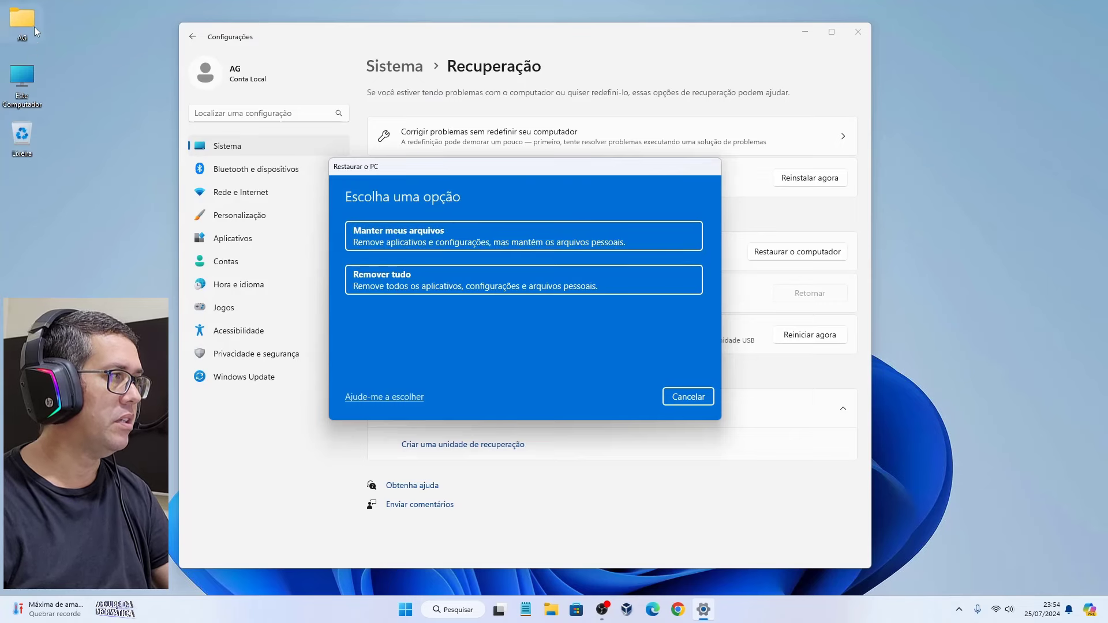
left_click(23, 79)
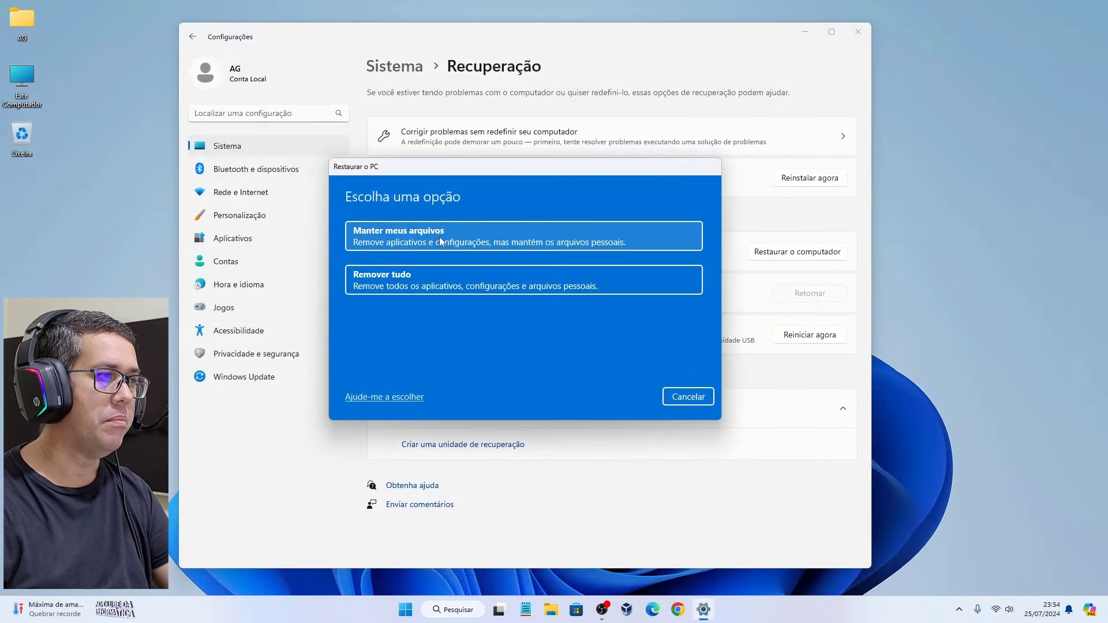
Step: View the Windows reinstall methods offered under Manter meus arquivos, return to the first choice, and cancel the Restaurar o PC wizard
left_click(441, 242)
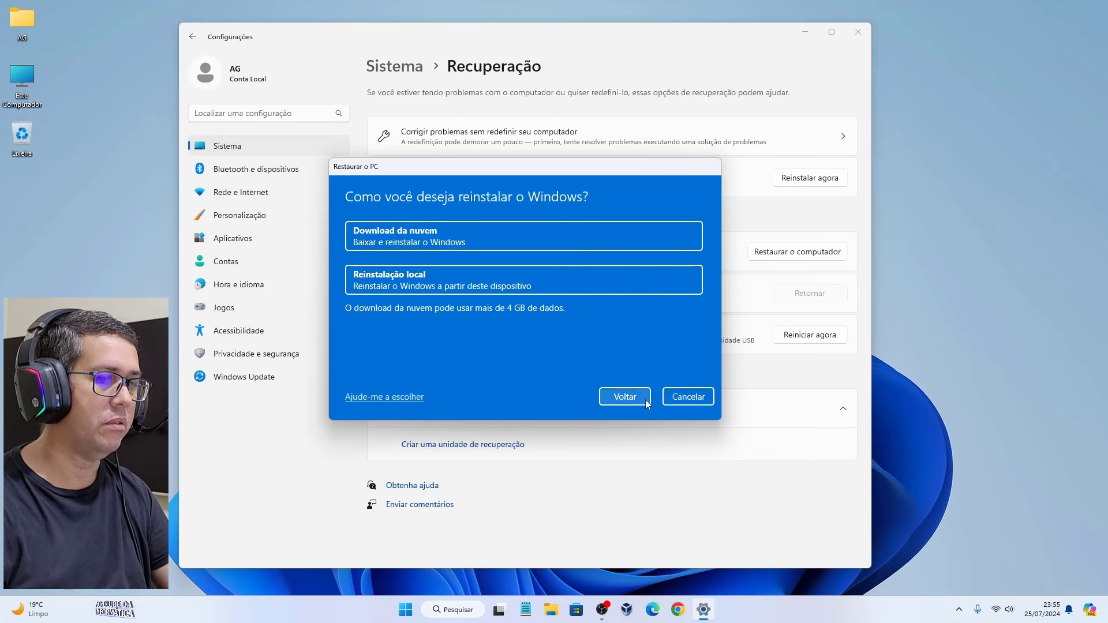
left_click(628, 398)
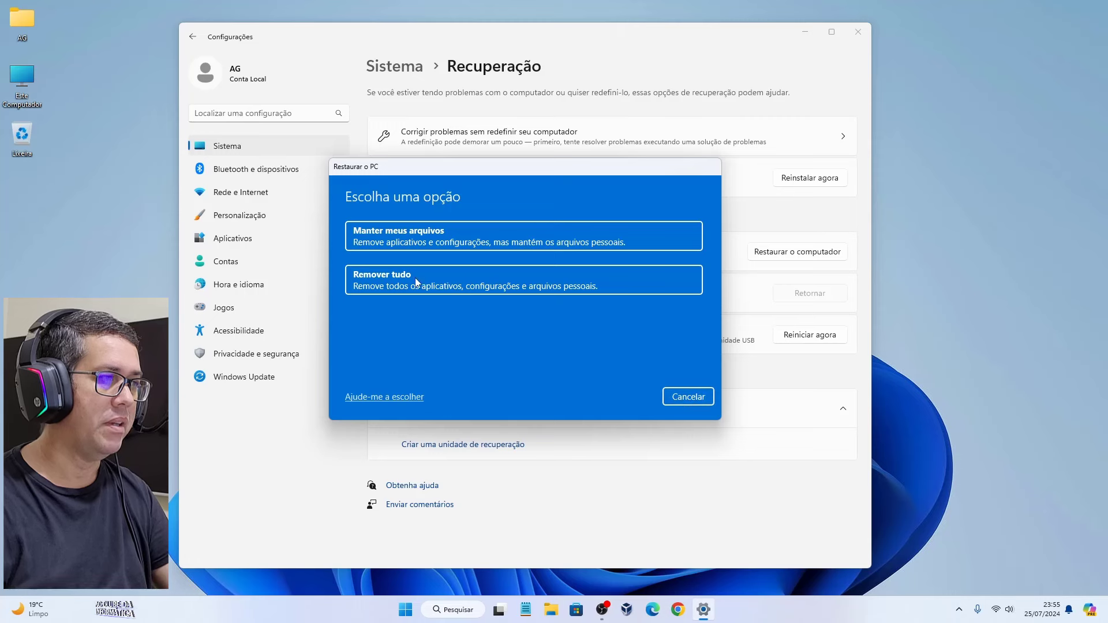
left_click(683, 397)
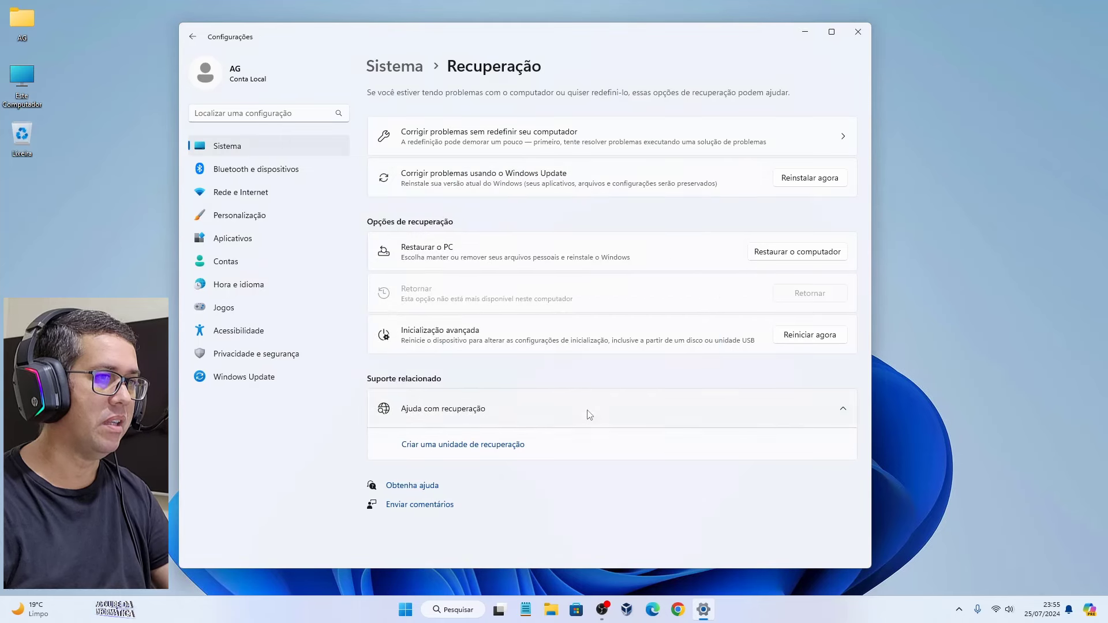
Step: Go back from Recuperação through the advanced options and Windows Update pages, and close Configurações
left_click(192, 36)
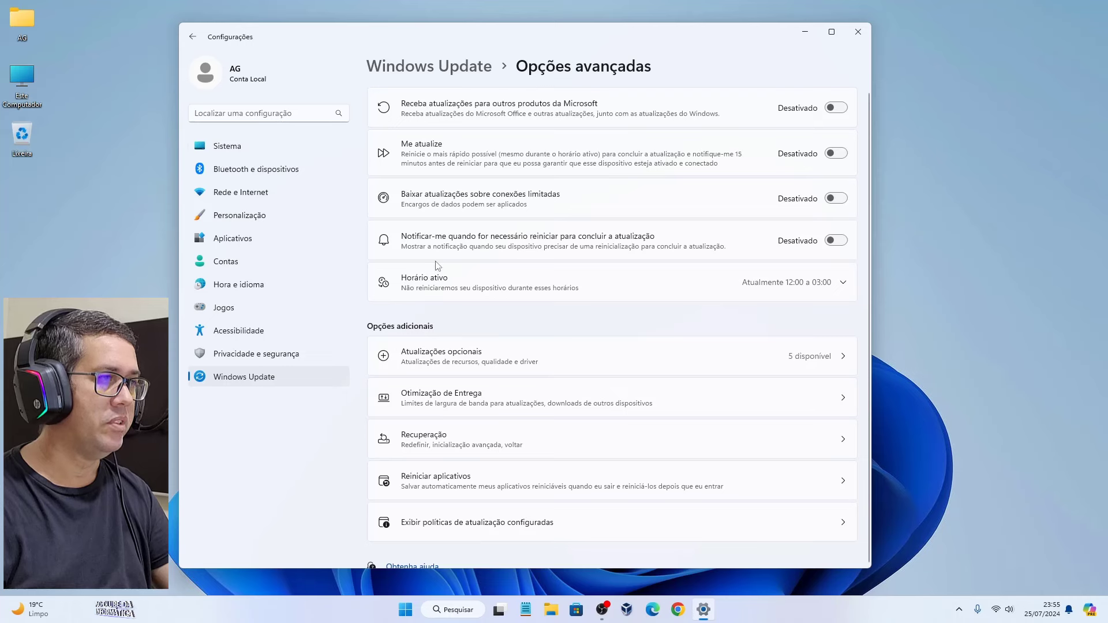
left_click(192, 36)
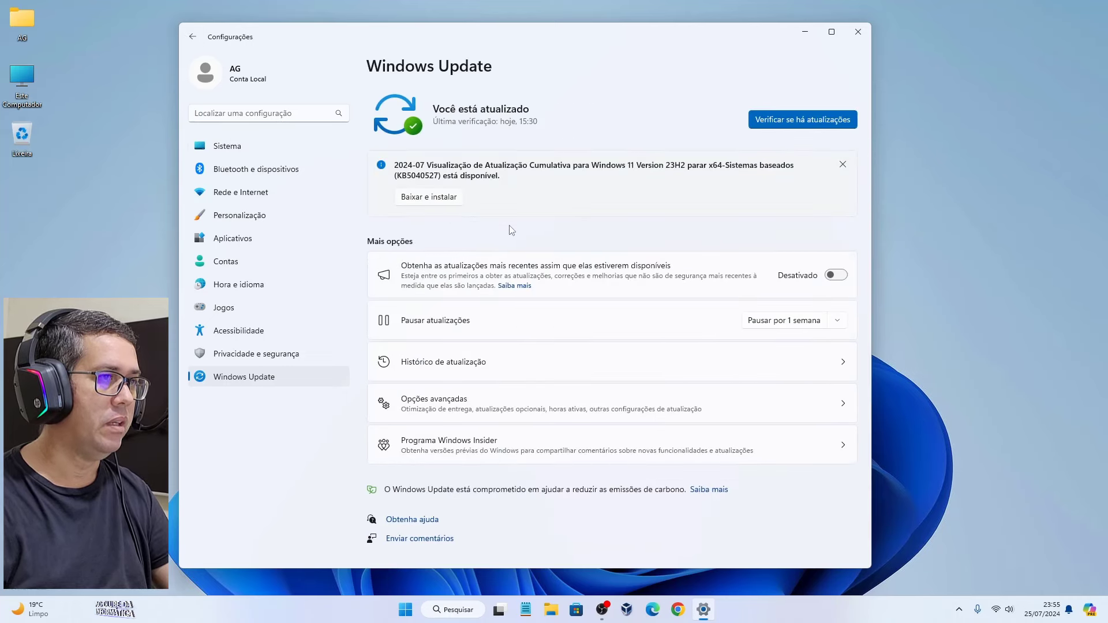
left_click(193, 37)
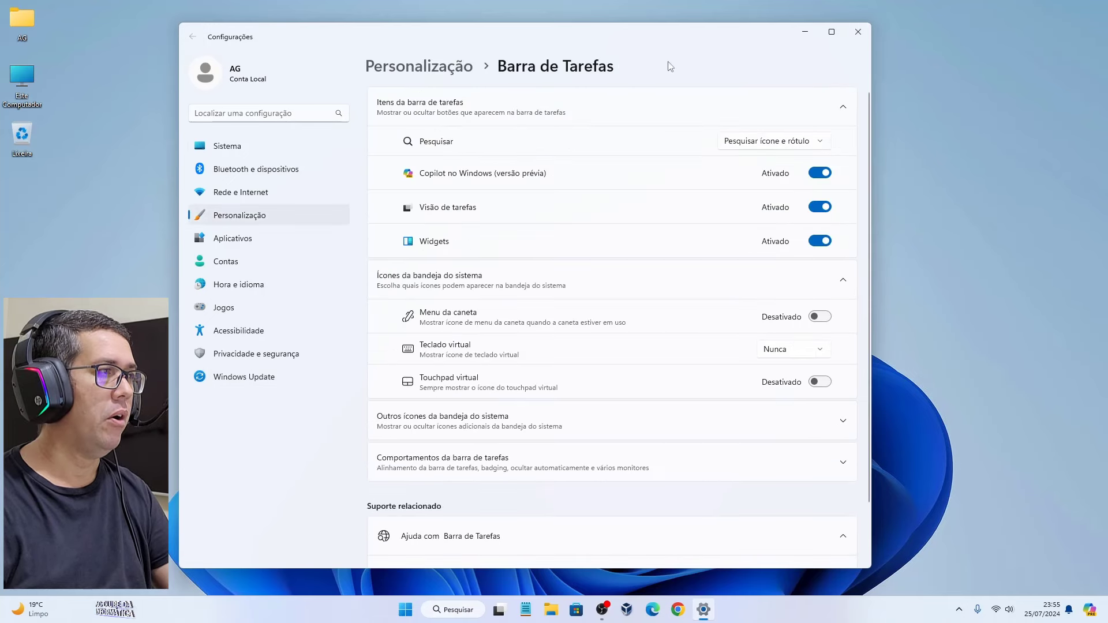
left_click(860, 27)
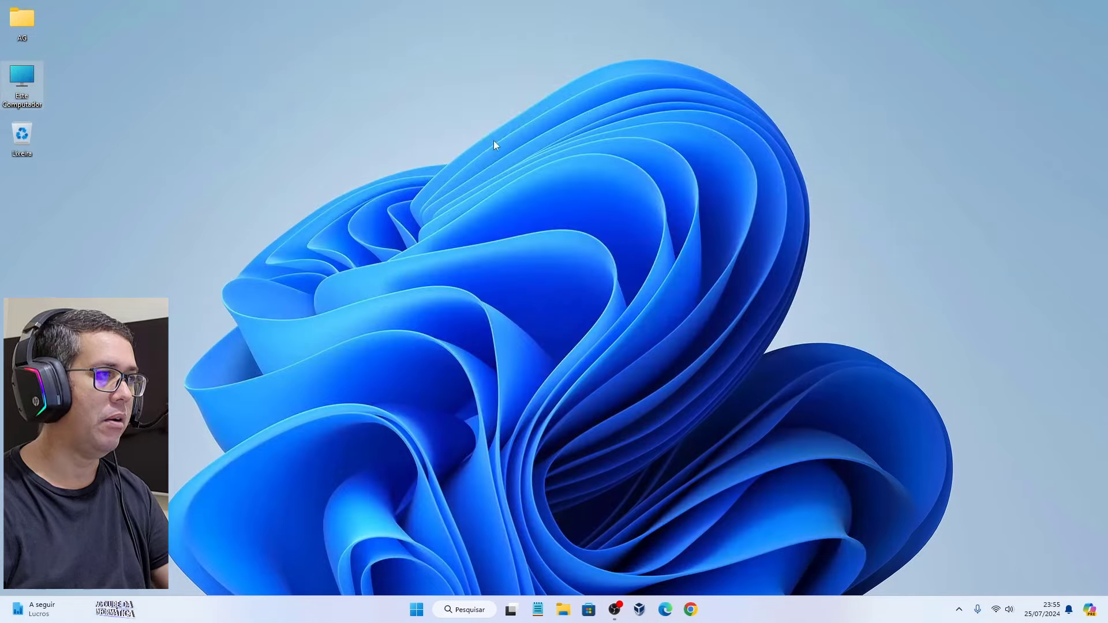